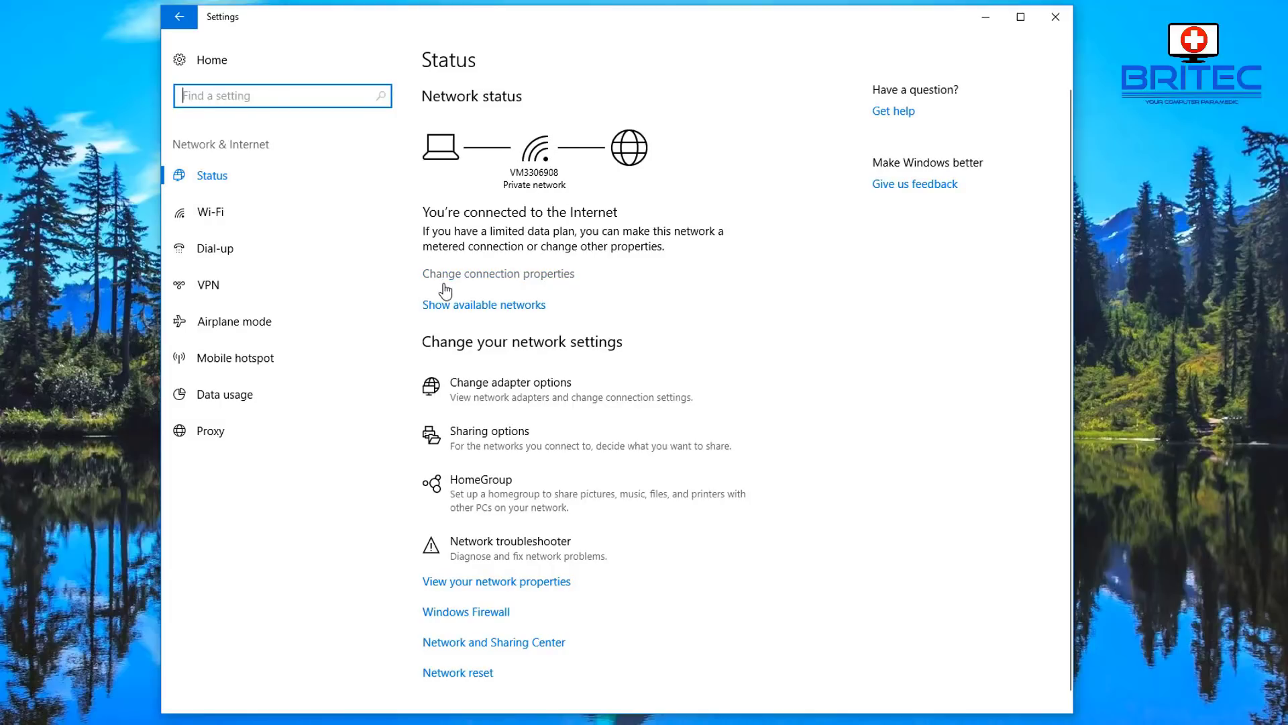
Check the connected Wi-Fi network's connection properties for a network profile option, return to the network status page, and close Settings
click(539, 282)
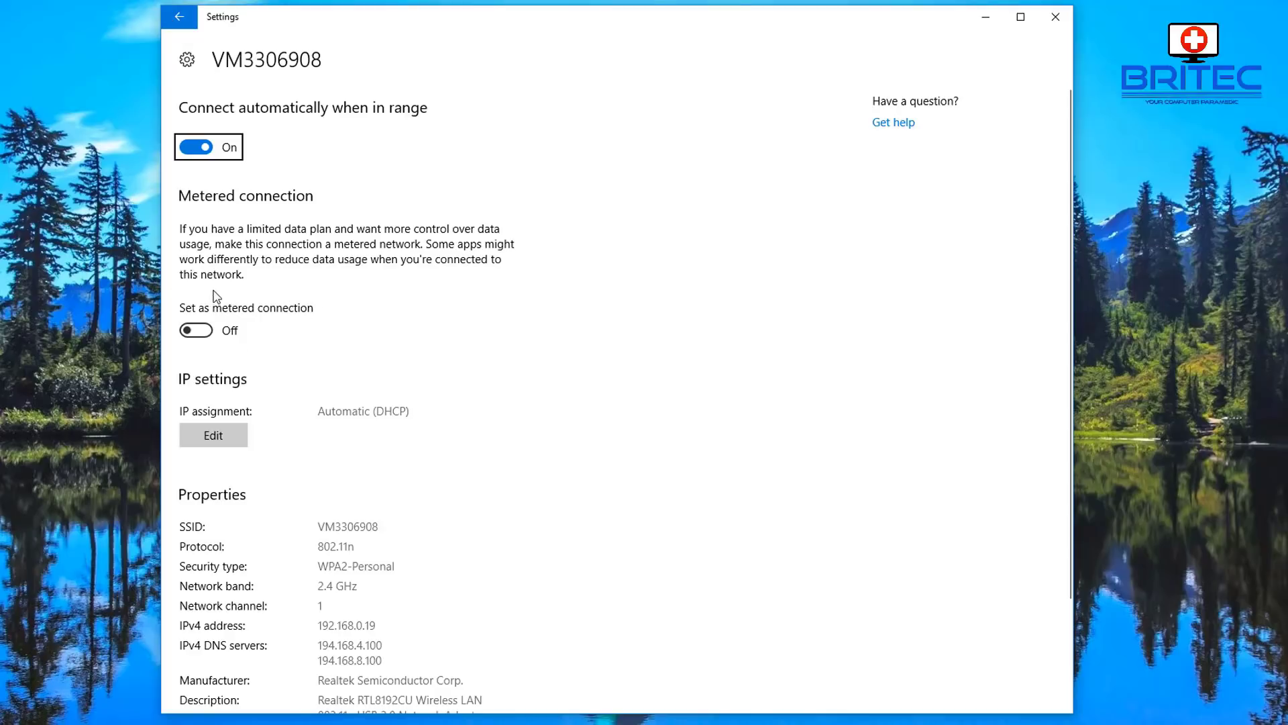
click(179, 16)
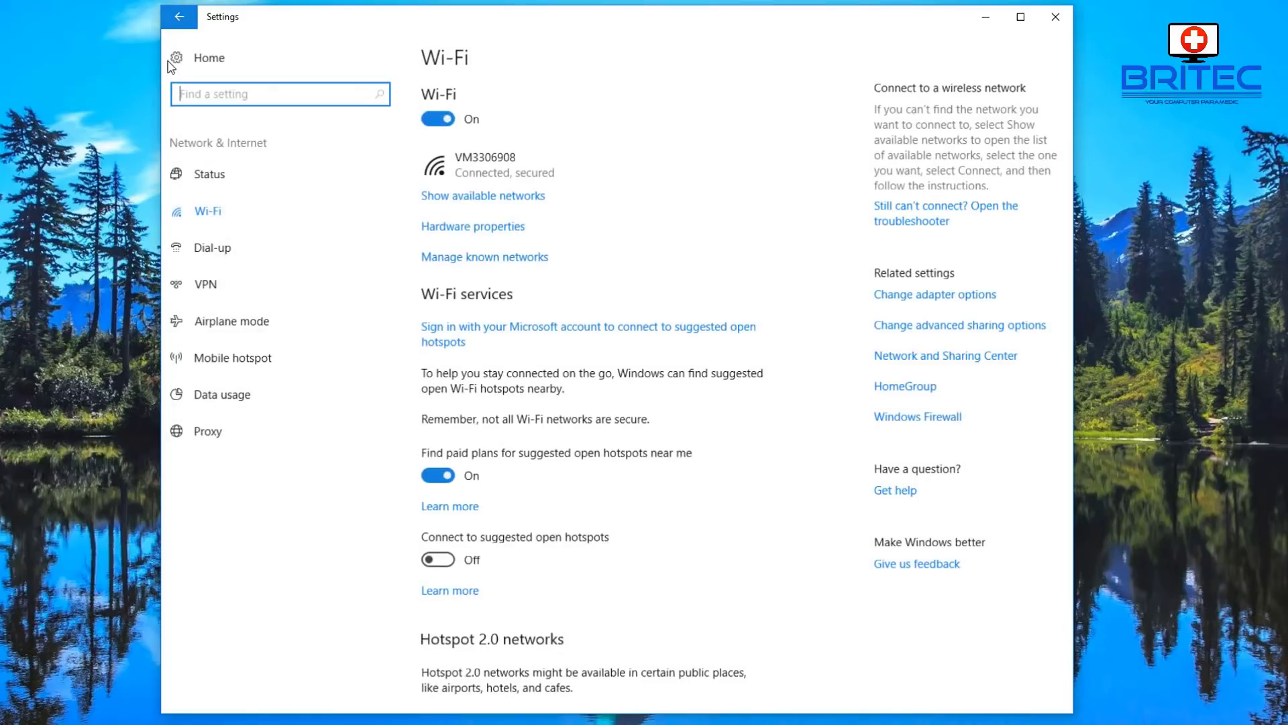
click(238, 177)
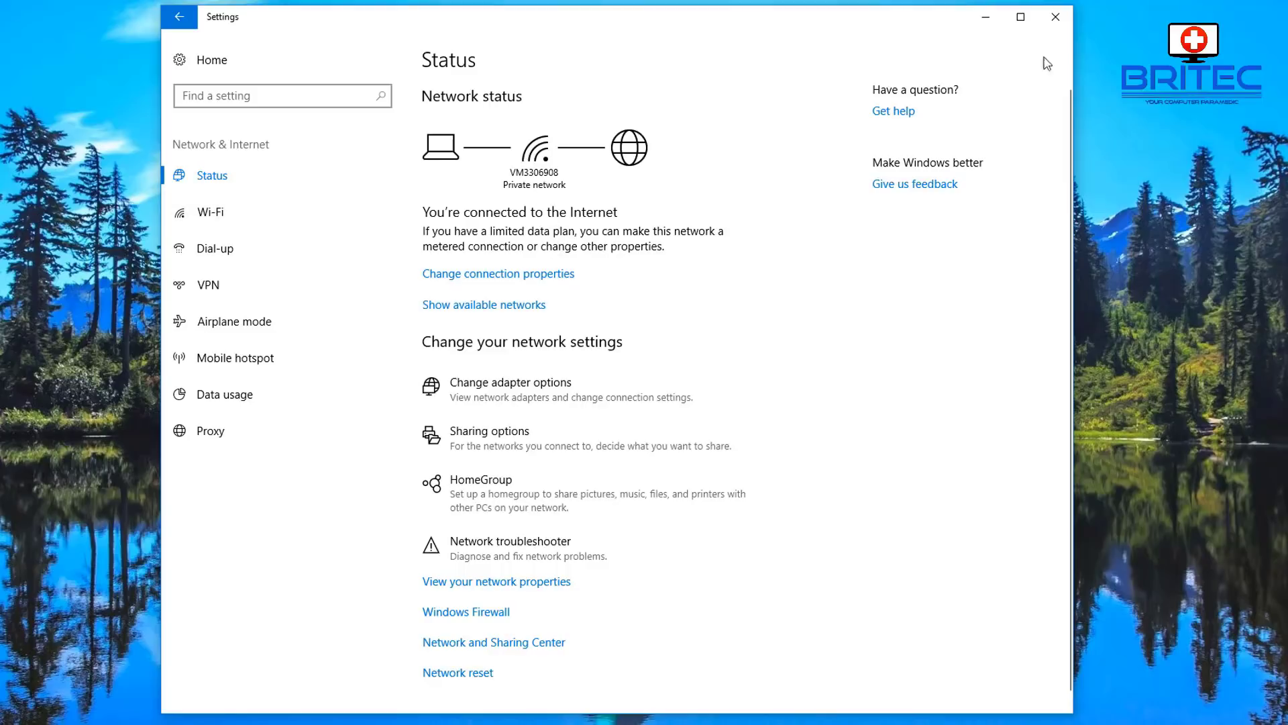
click(1056, 17)
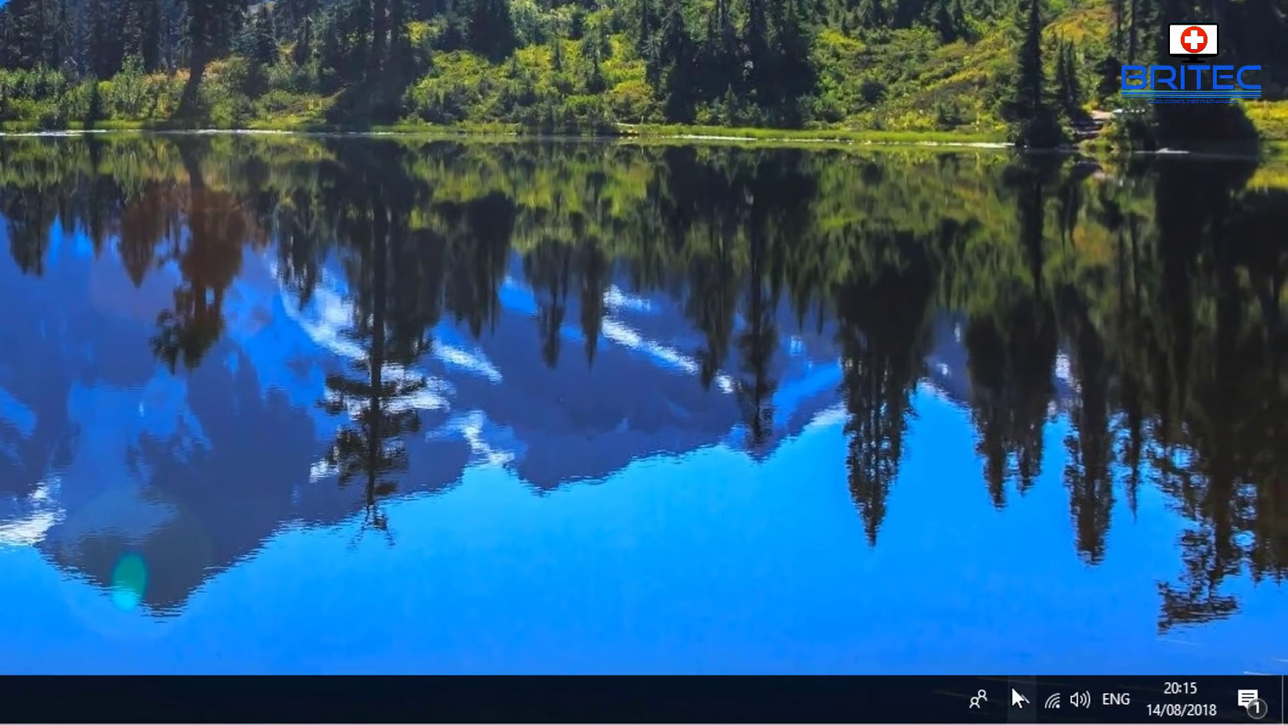
Switch to Avast Internet Security and open its Firewall protection page
click(1089, 705)
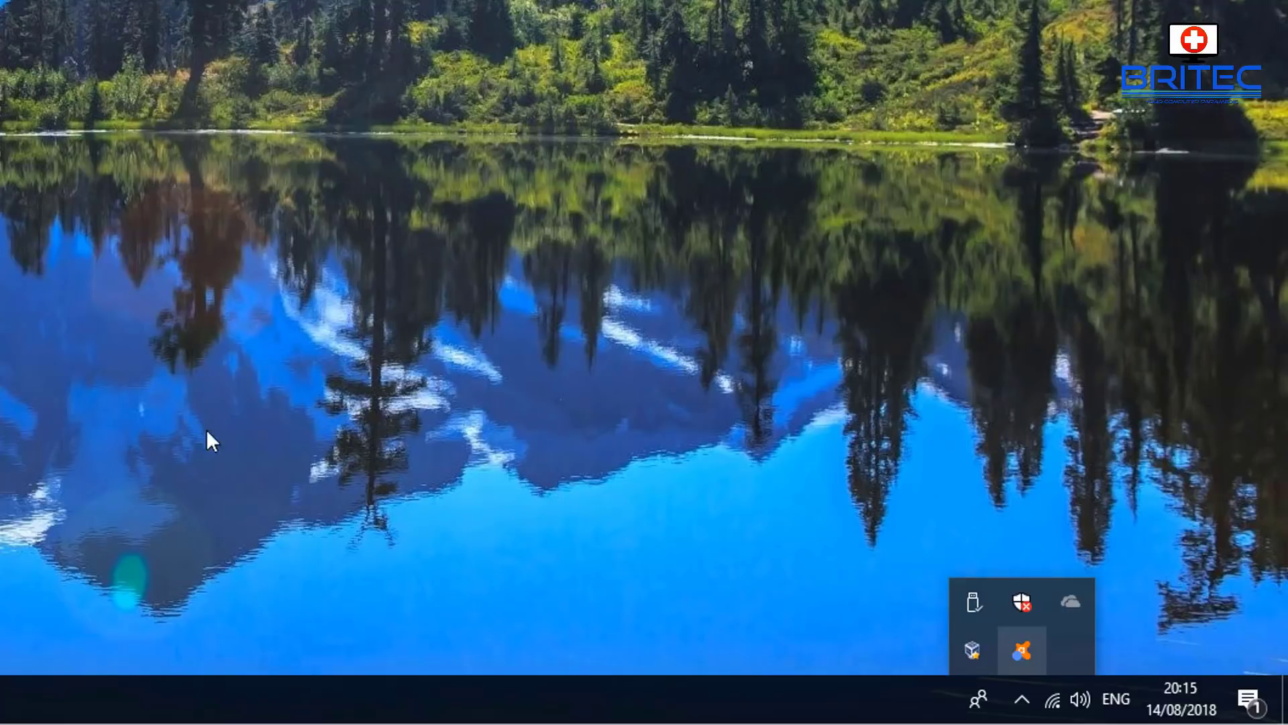
click(1024, 650)
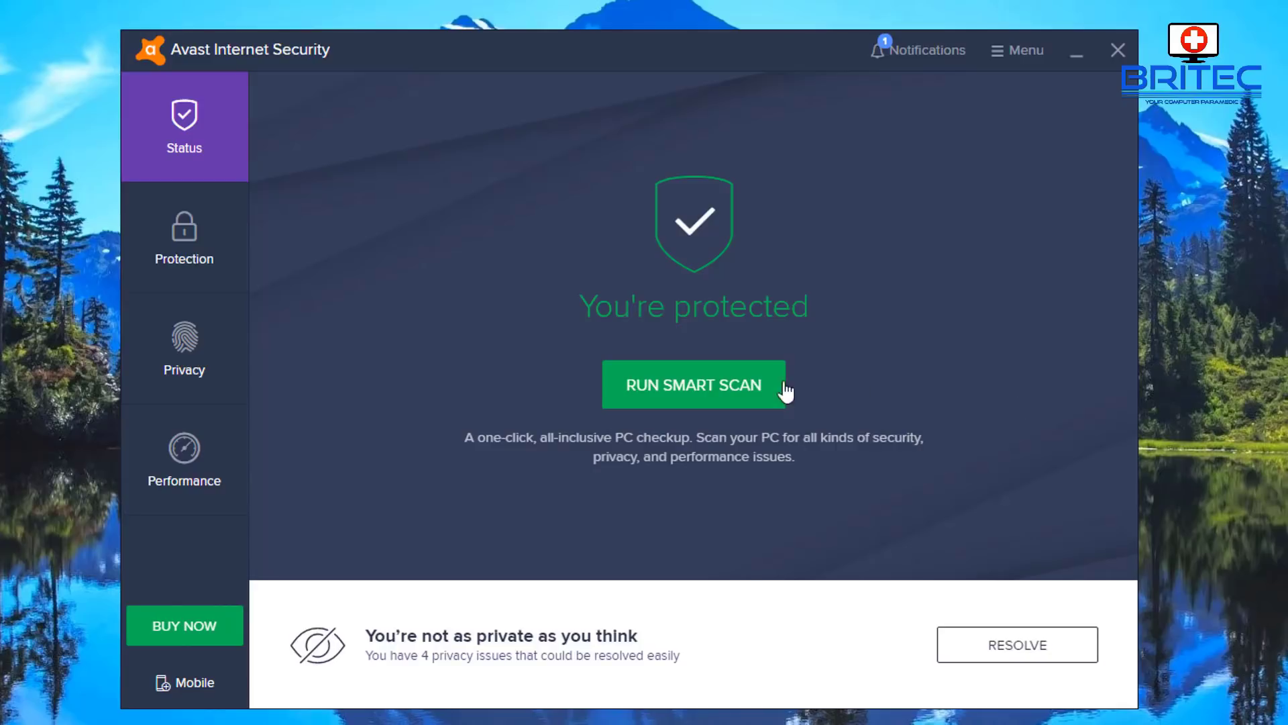
click(194, 272)
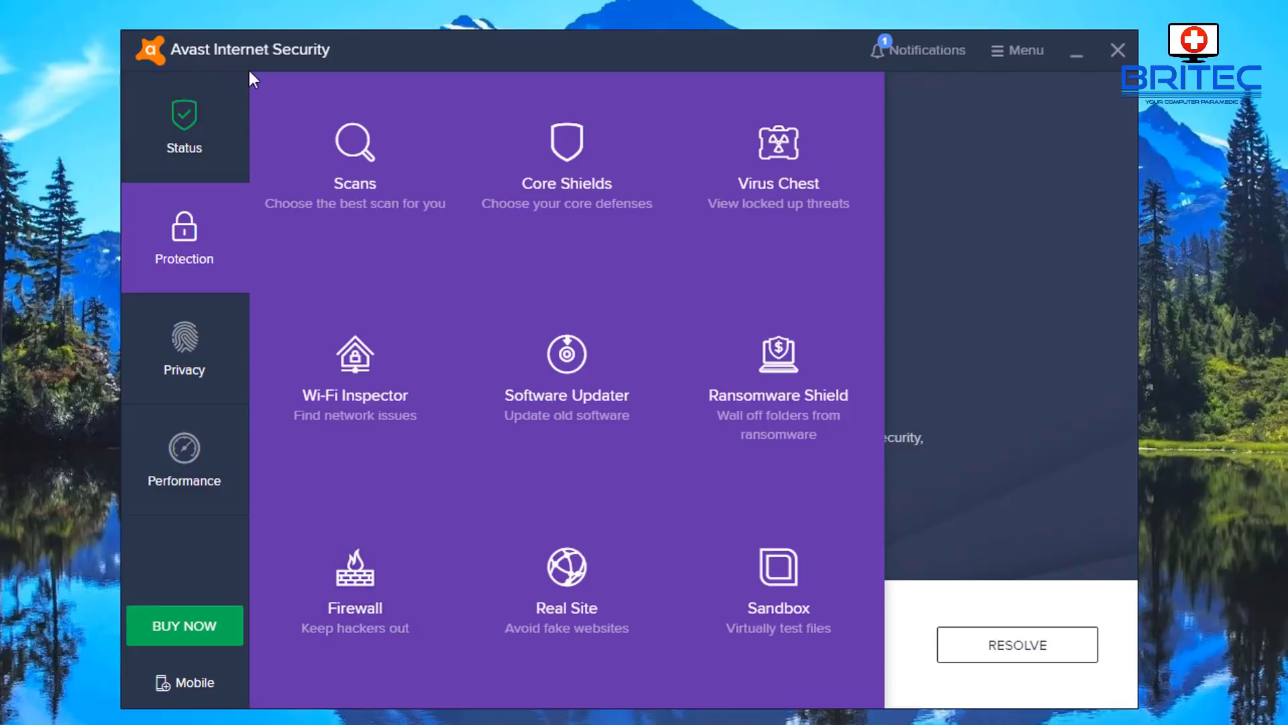
click(403, 650)
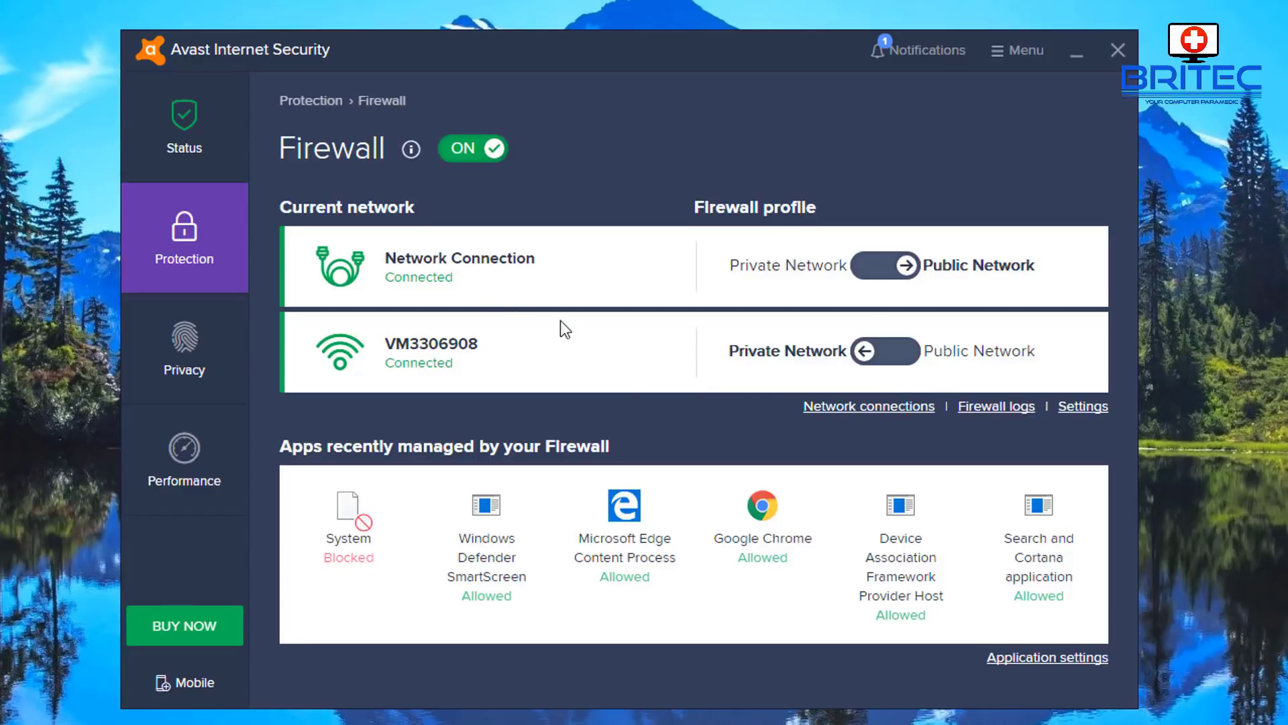
Turn the Avast firewall off for 10 minutes, confirm the component stop, and minimize the window
click(495, 151)
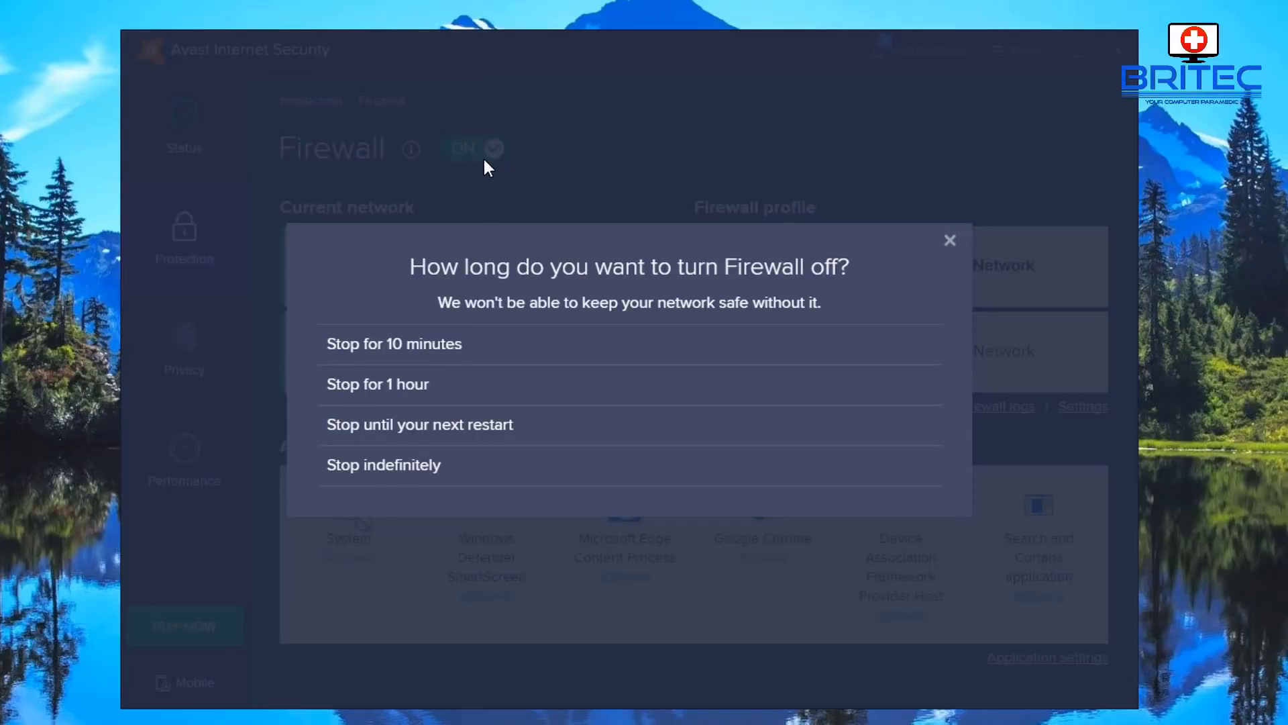
click(390, 349)
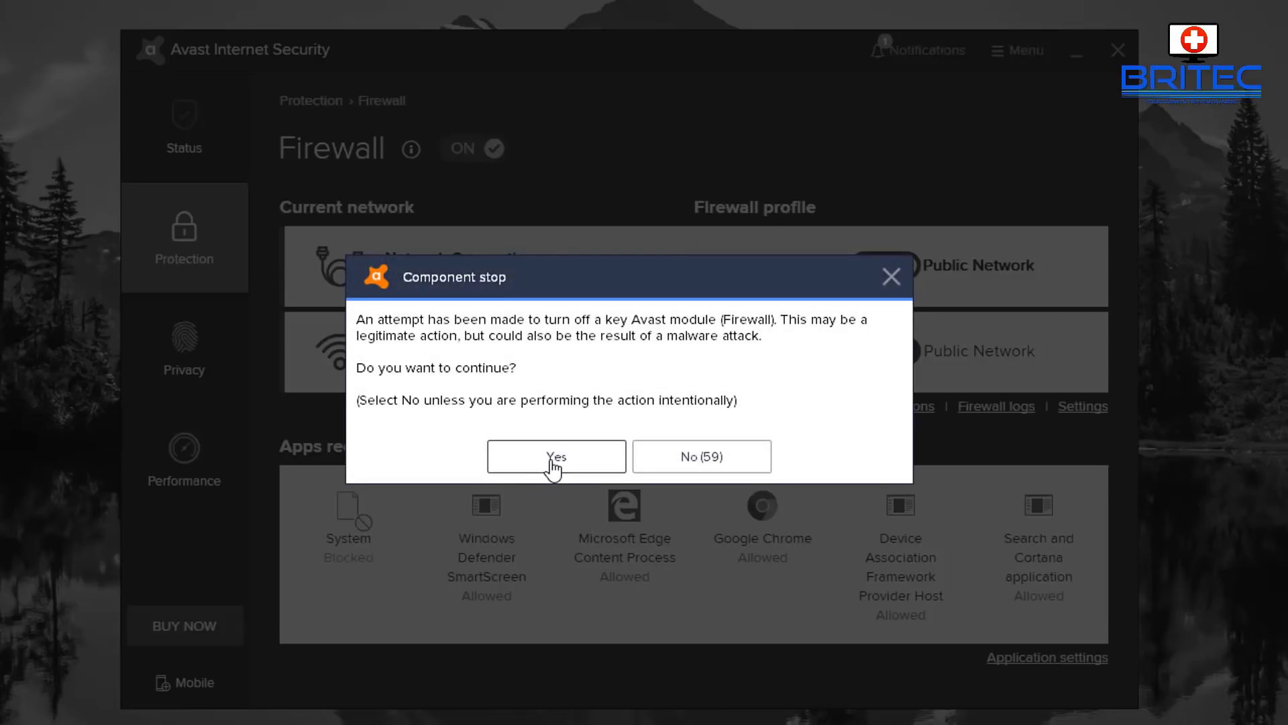
click(552, 459)
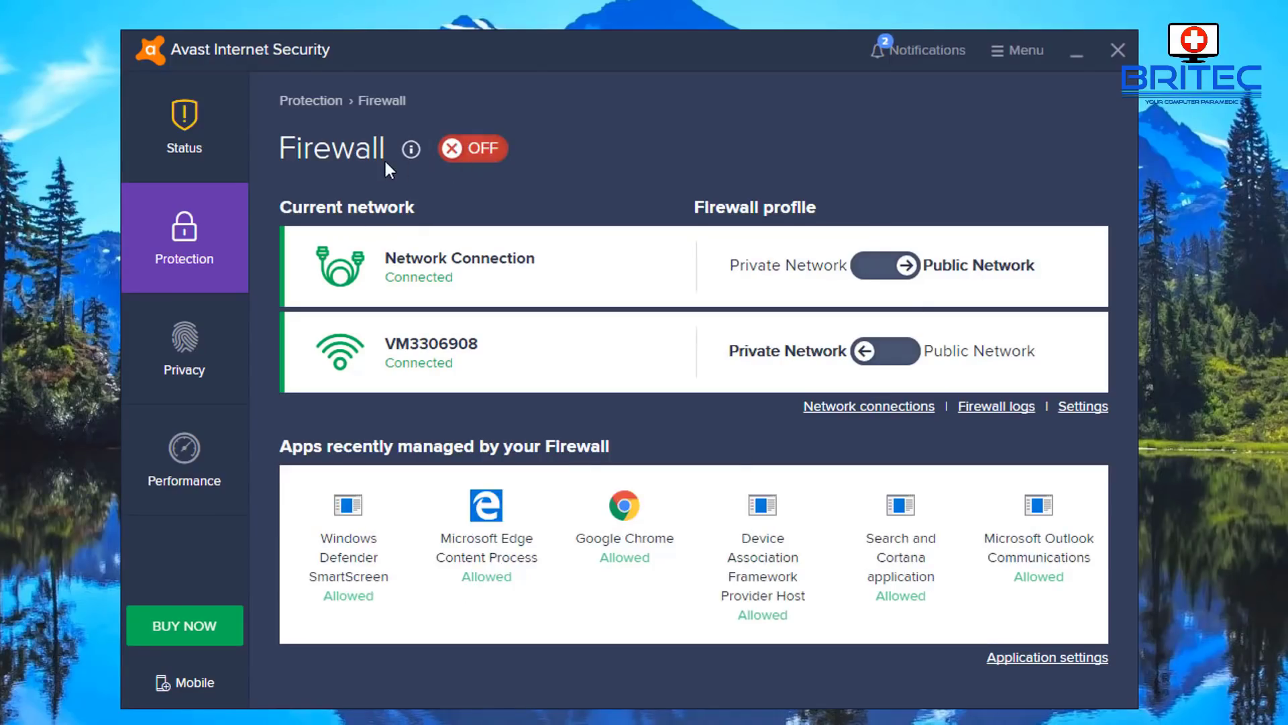
click(1072, 55)
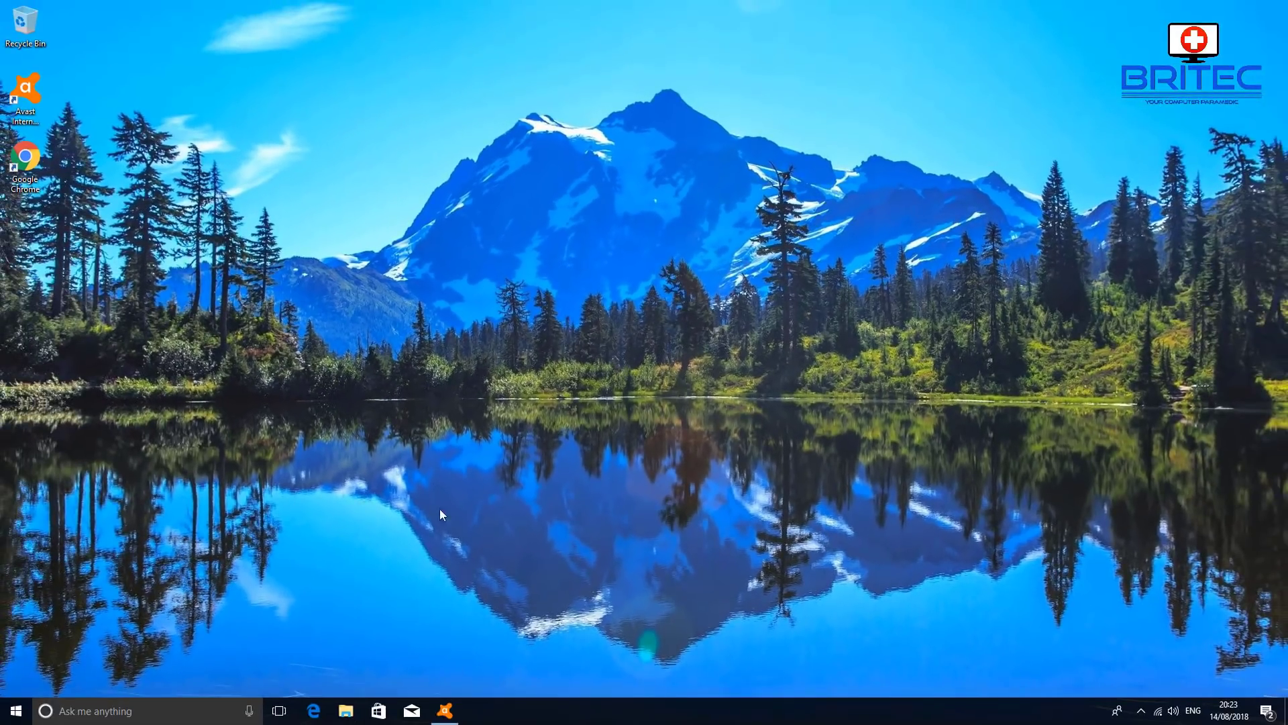
Switch to Windows Settings and open the connection properties of the current Wi-Fi network under Network & Internet
click(13, 717)
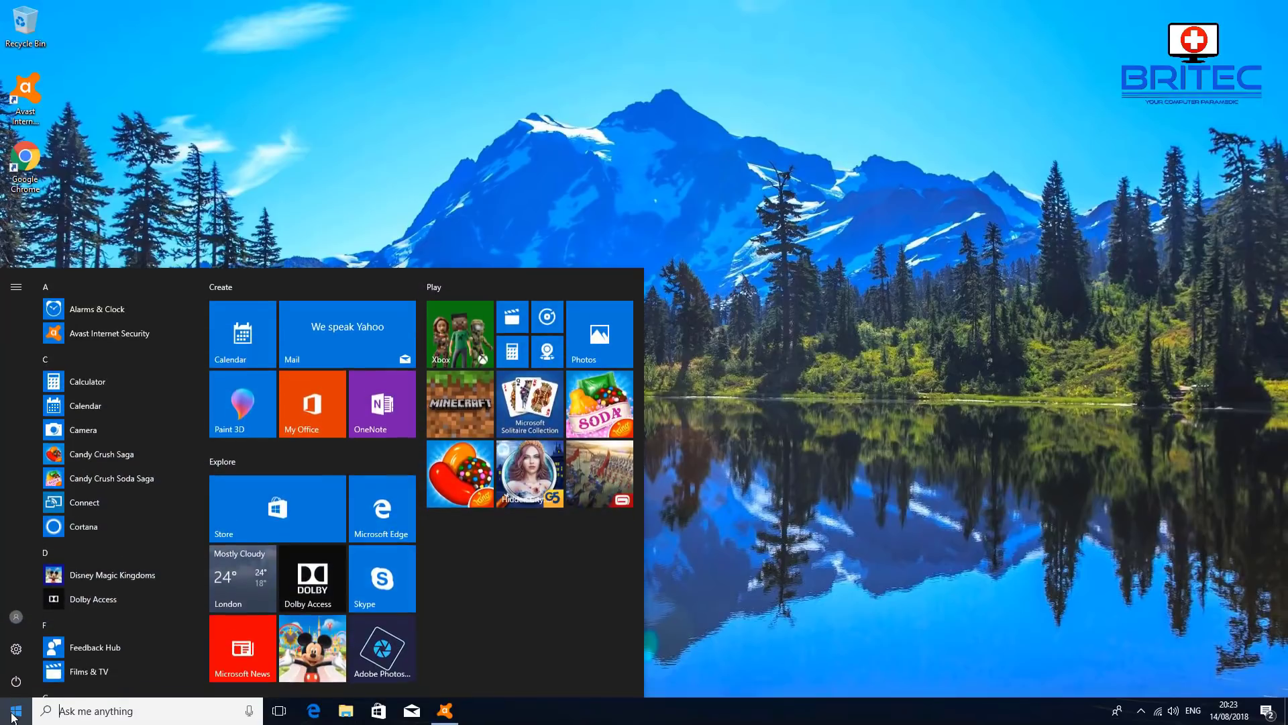
click(17, 649)
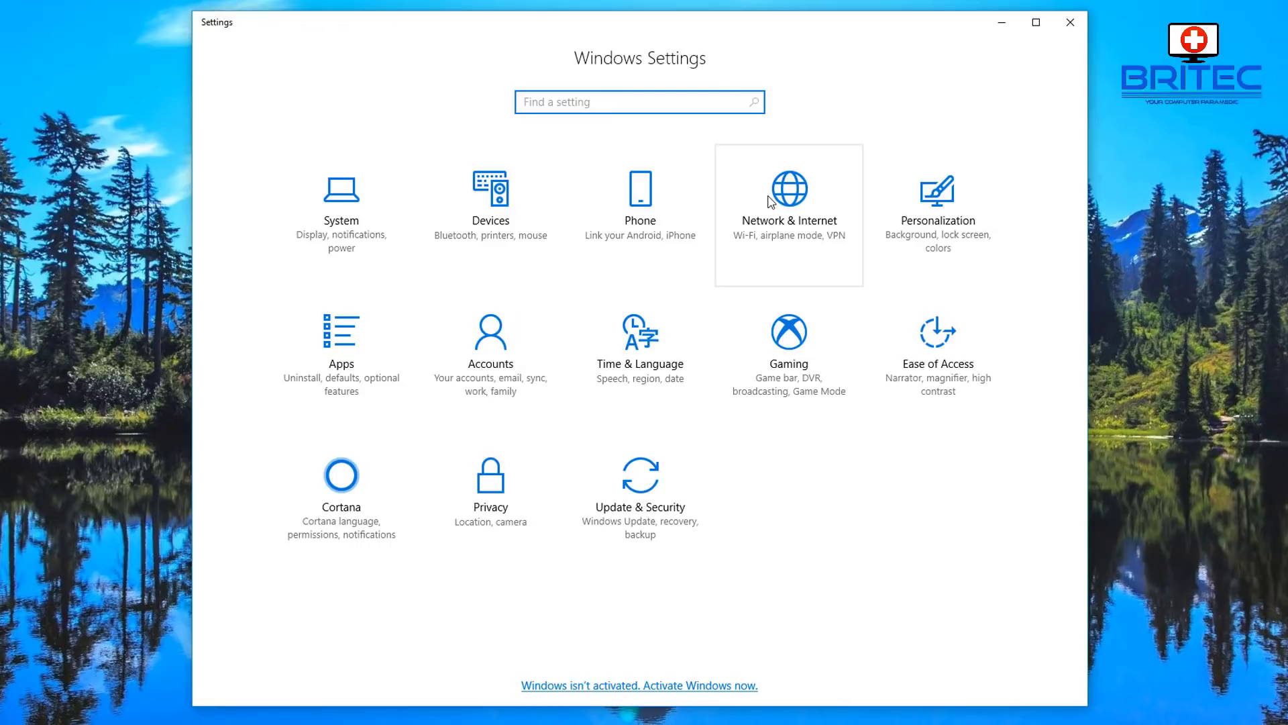
click(770, 201)
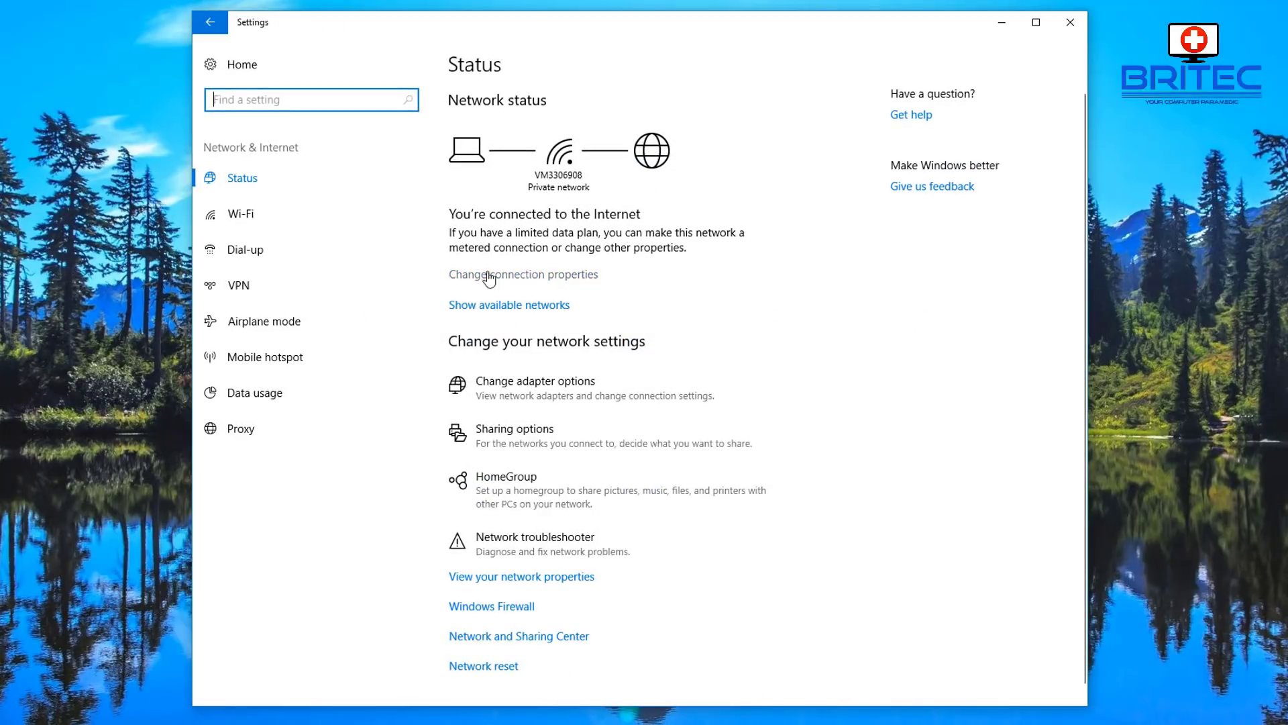
click(549, 275)
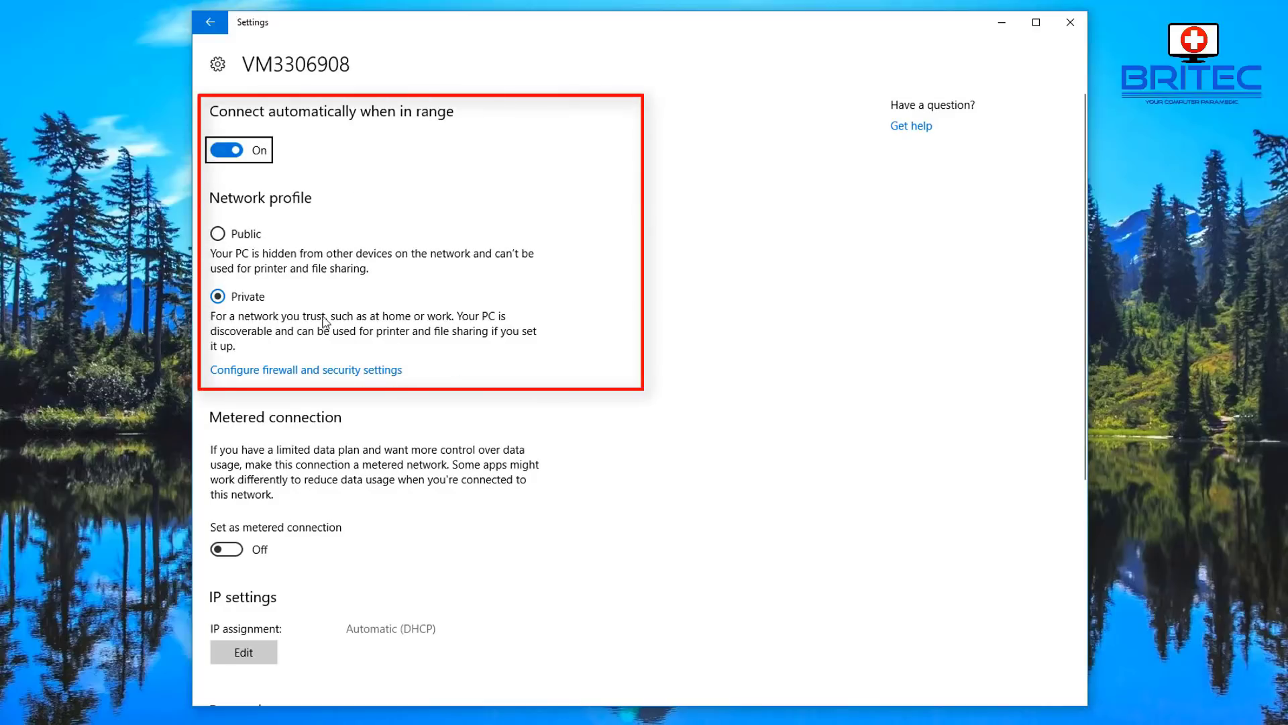
Change the network profile to Public, set it back to Private, and close Settings
click(218, 235)
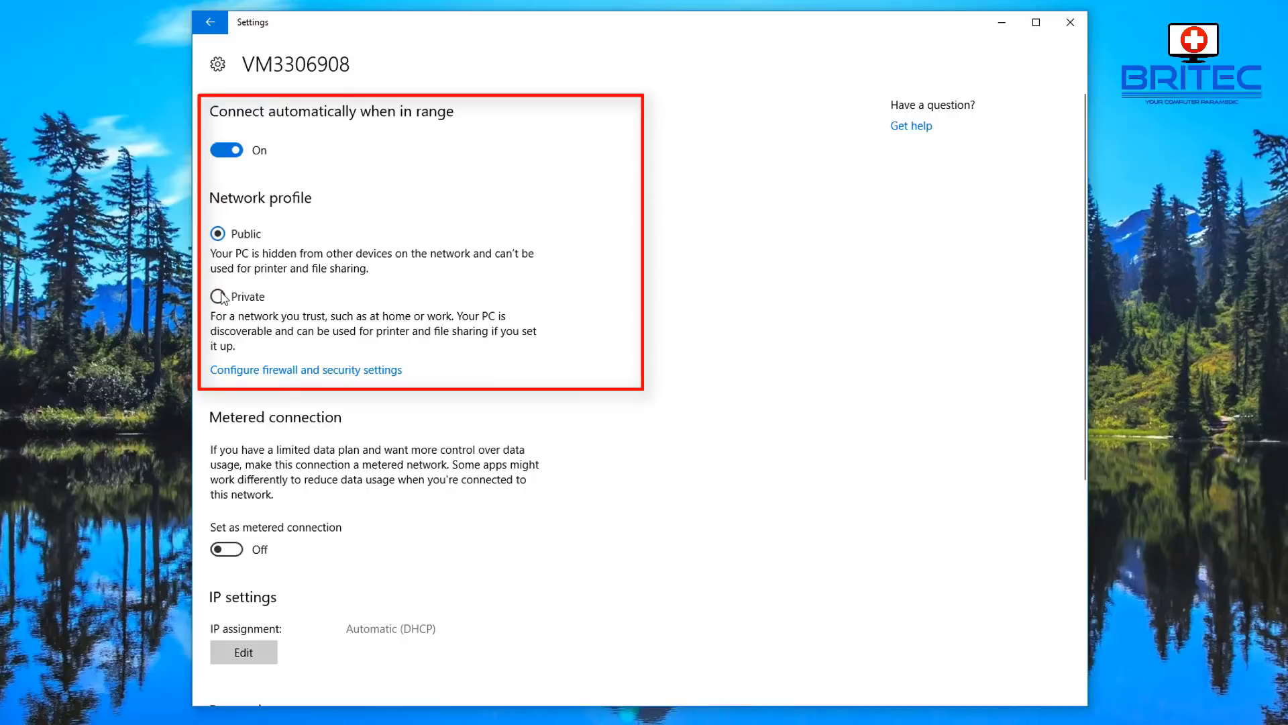
click(218, 297)
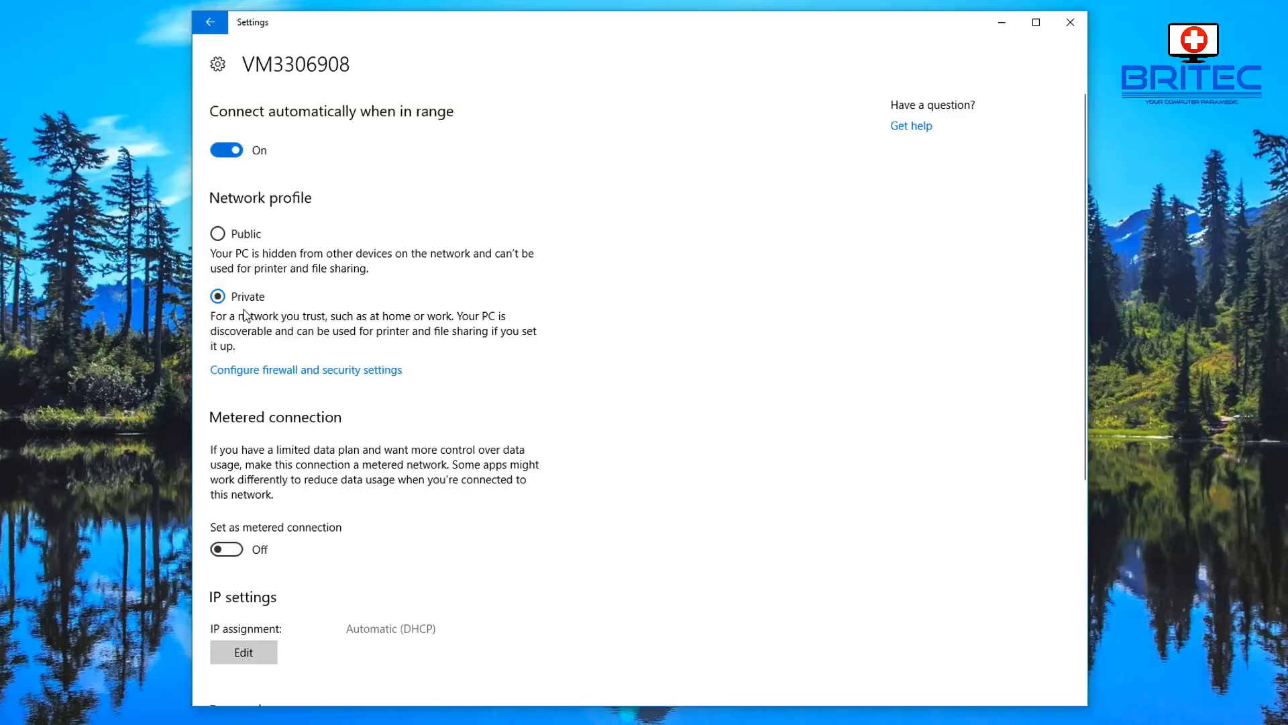
click(1070, 22)
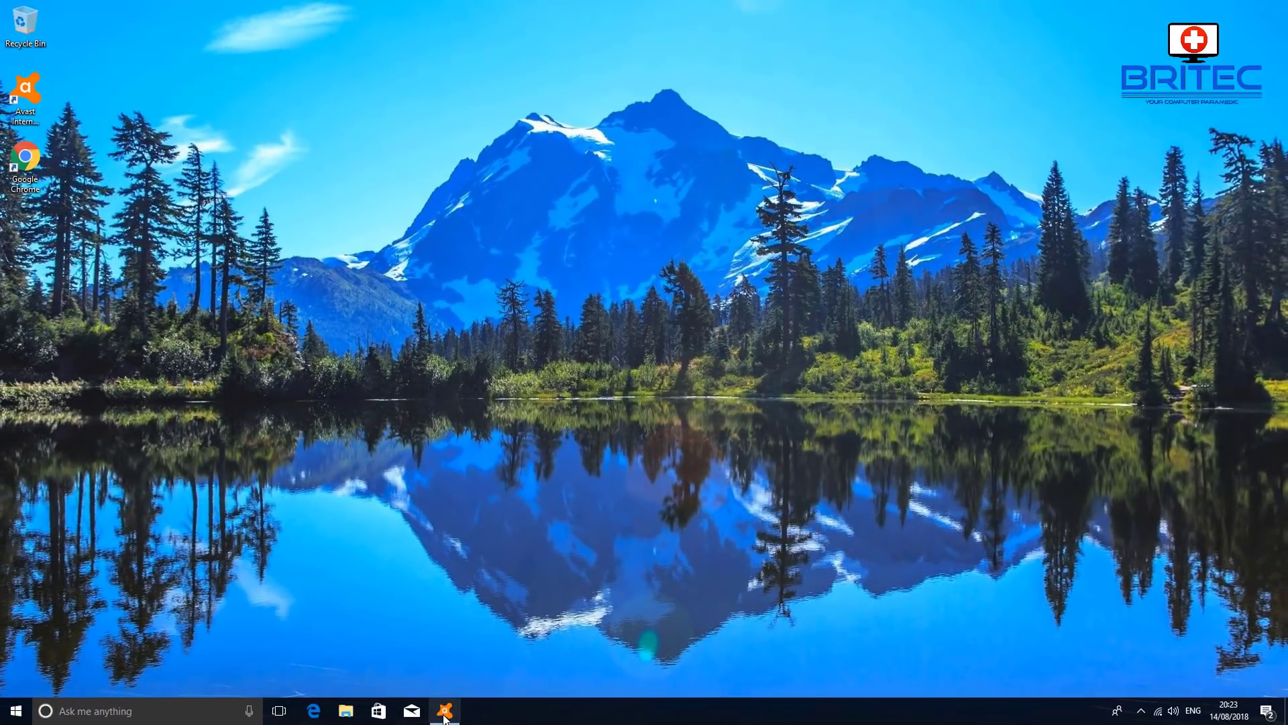
Switch back to Avast Internet Security and turn its firewall on again
click(440, 718)
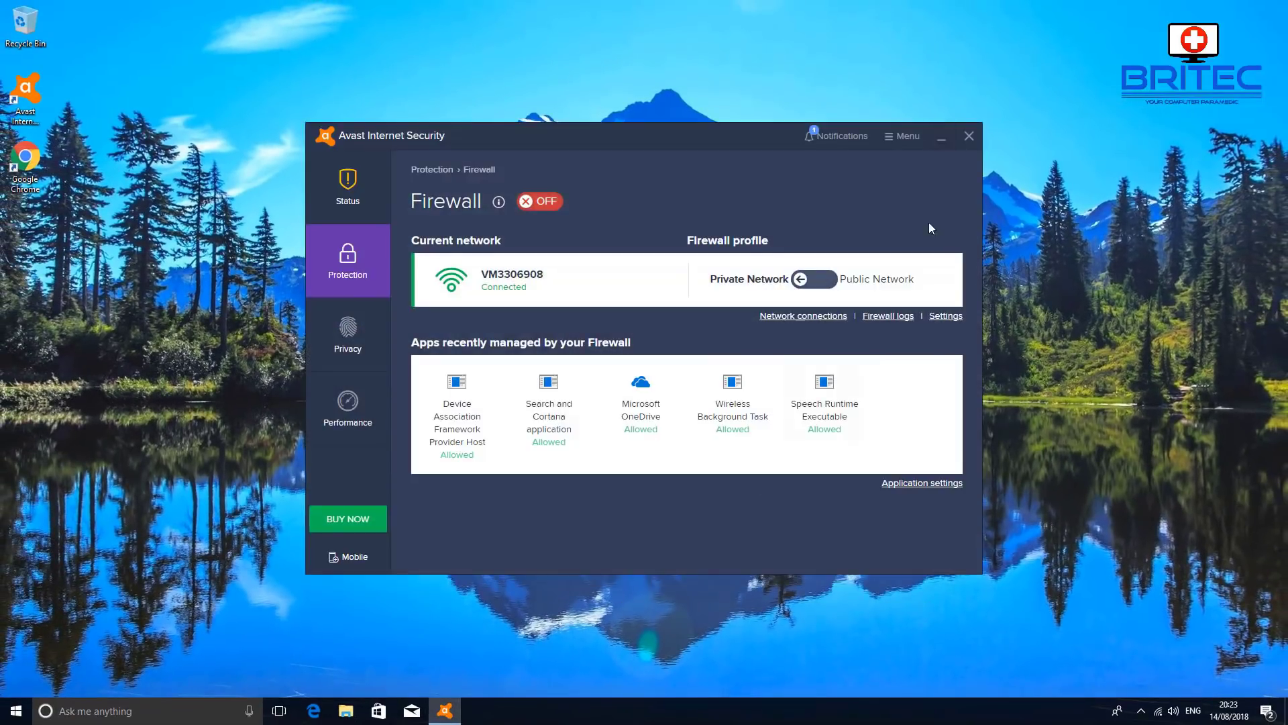
click(541, 202)
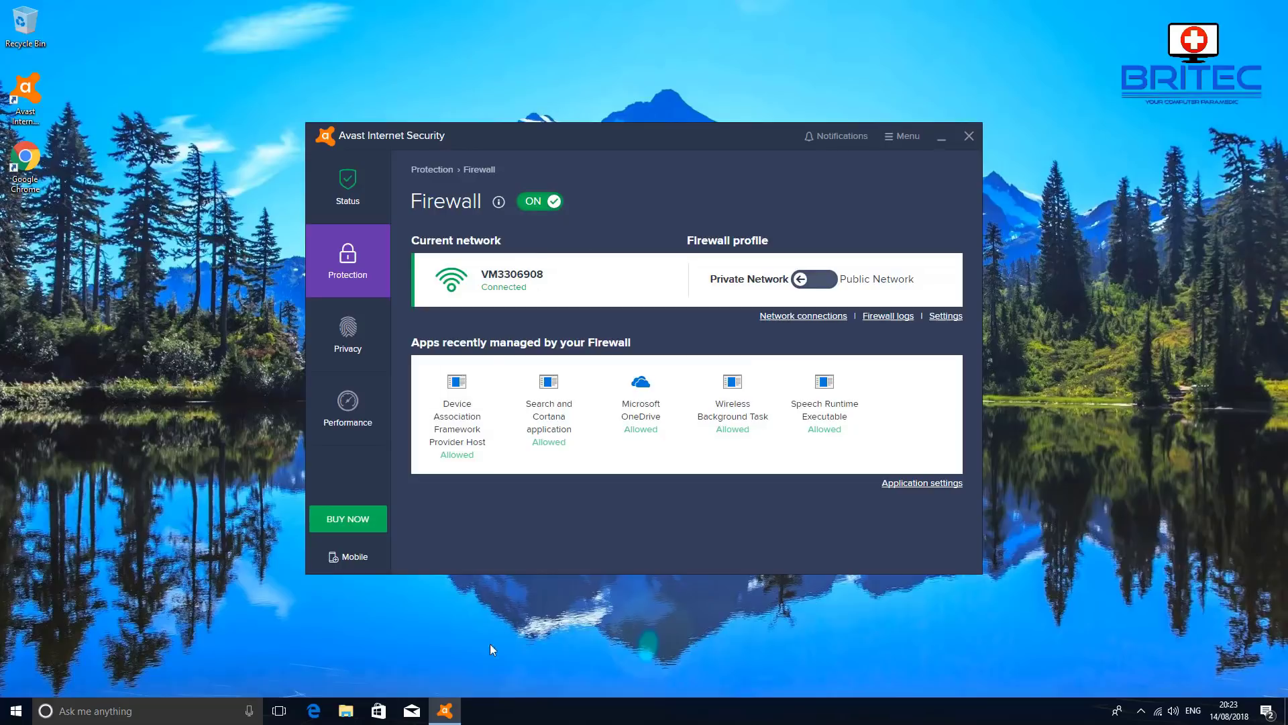
Recheck the Wi-Fi network's connection properties in Windows Settings for the network profile option, and close Settings
click(10, 716)
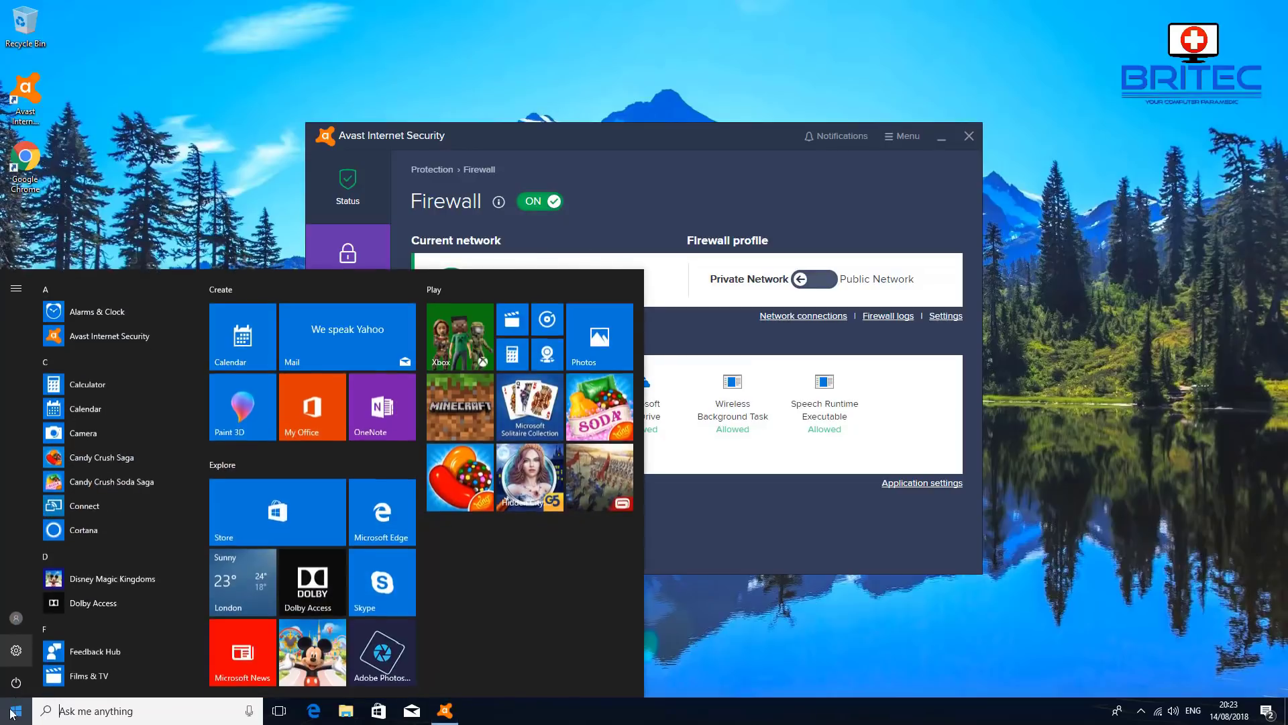
click(26, 653)
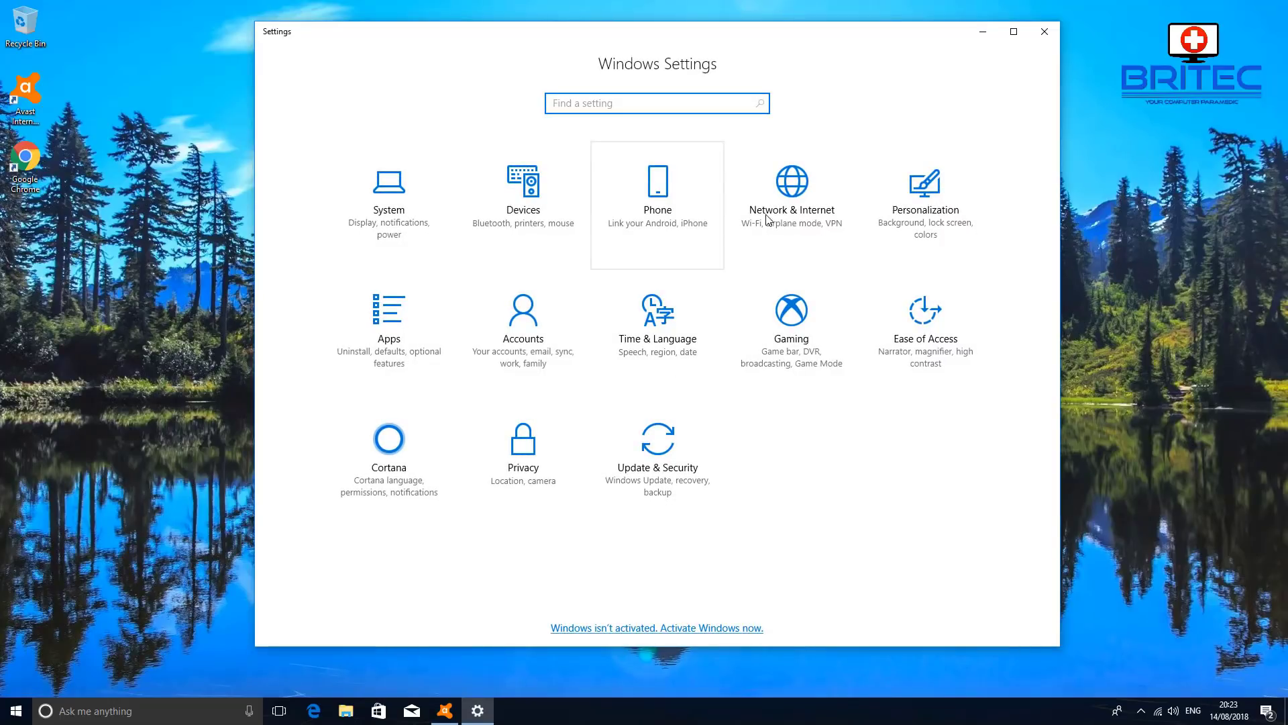
click(791, 194)
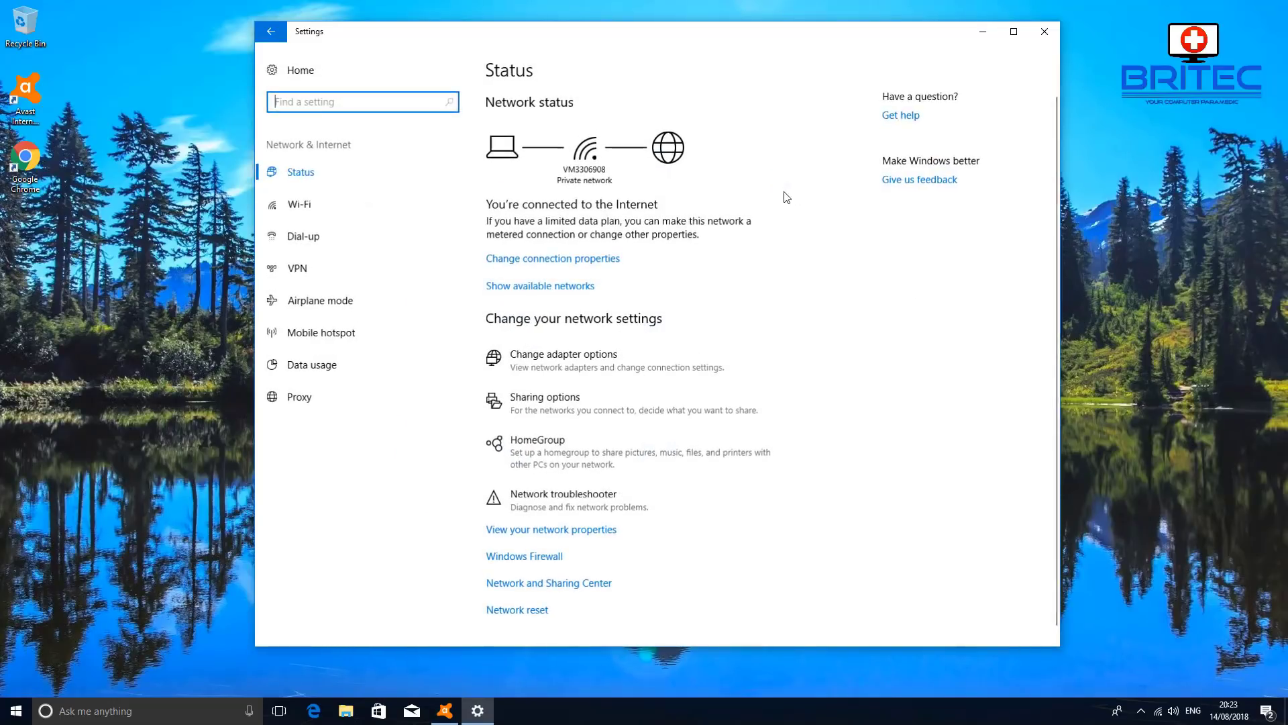
click(544, 262)
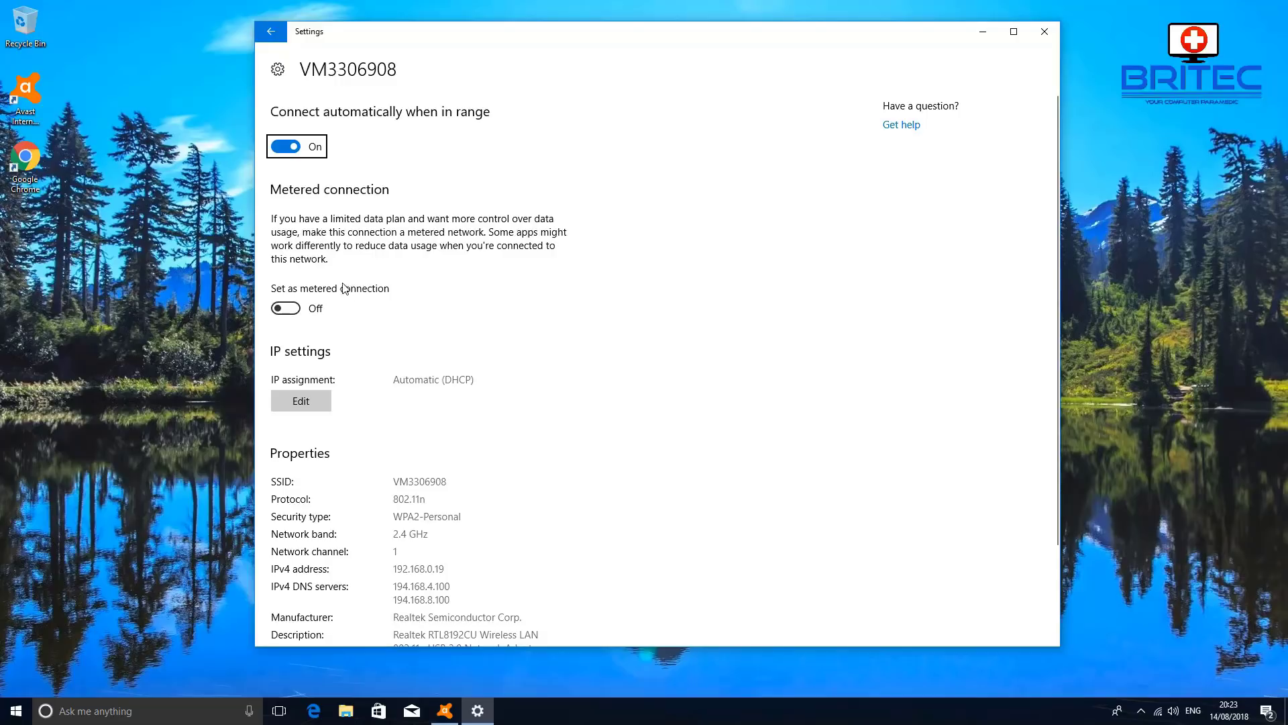
click(1045, 32)
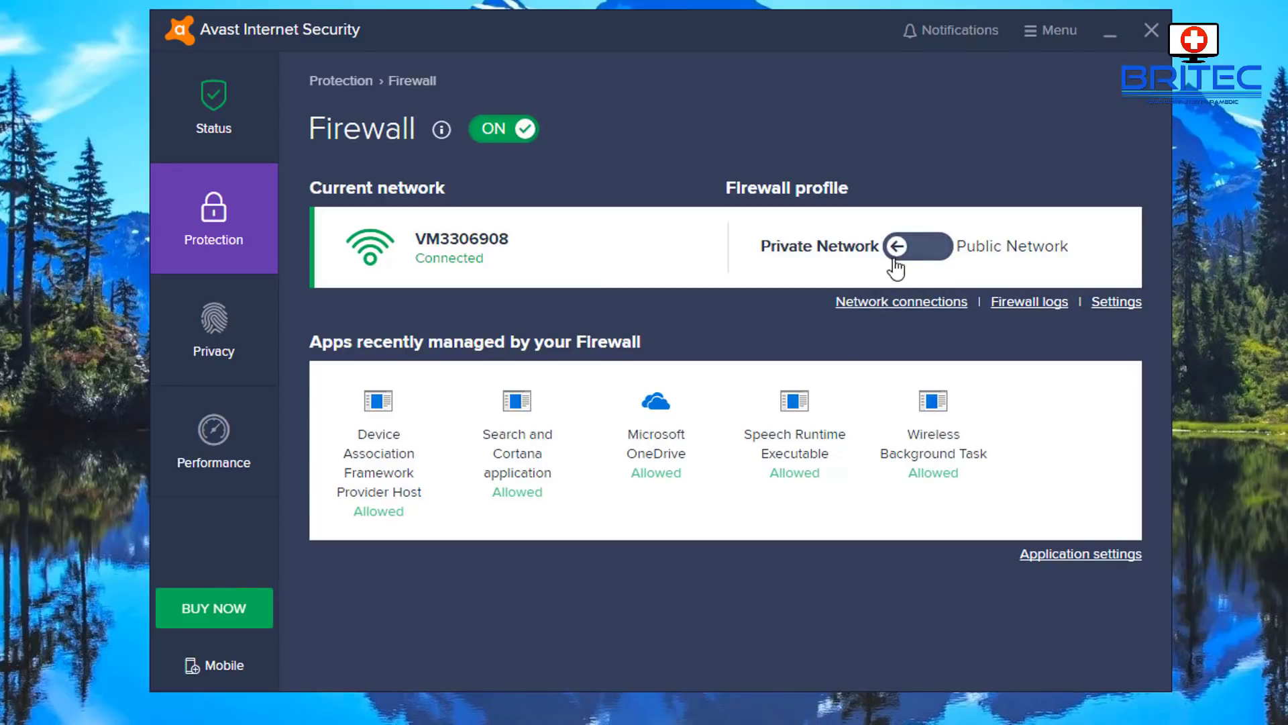
Toggle the Avast firewall profile of the Wi-Fi network between Public Network and Private Network, leave it on Private Network, and close Avast
click(934, 255)
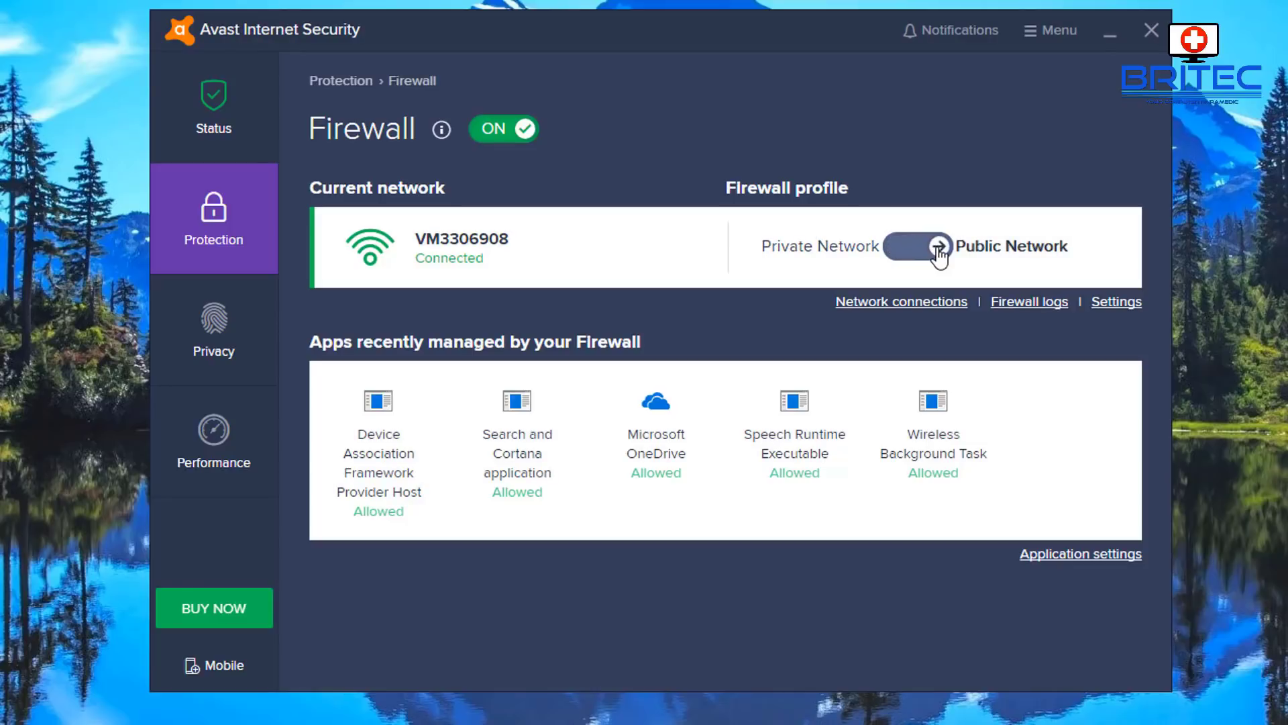
click(902, 257)
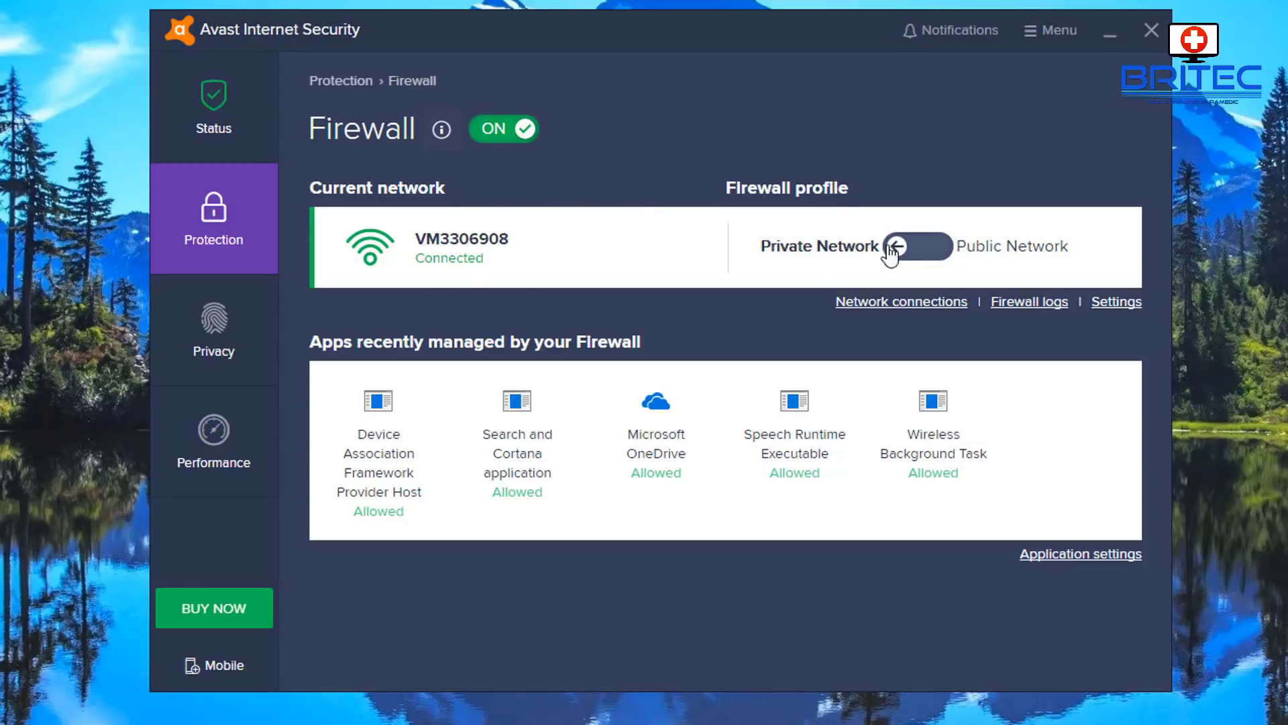
click(938, 257)
click(942, 258)
click(946, 259)
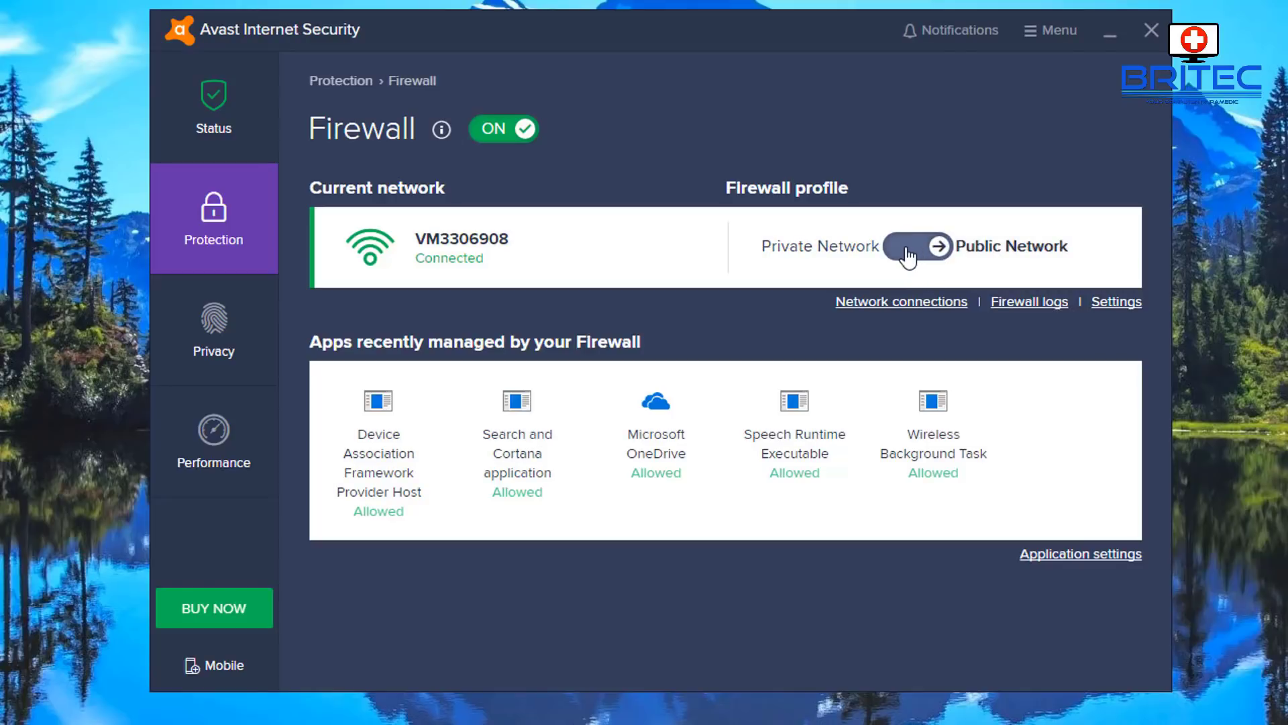
click(952, 262)
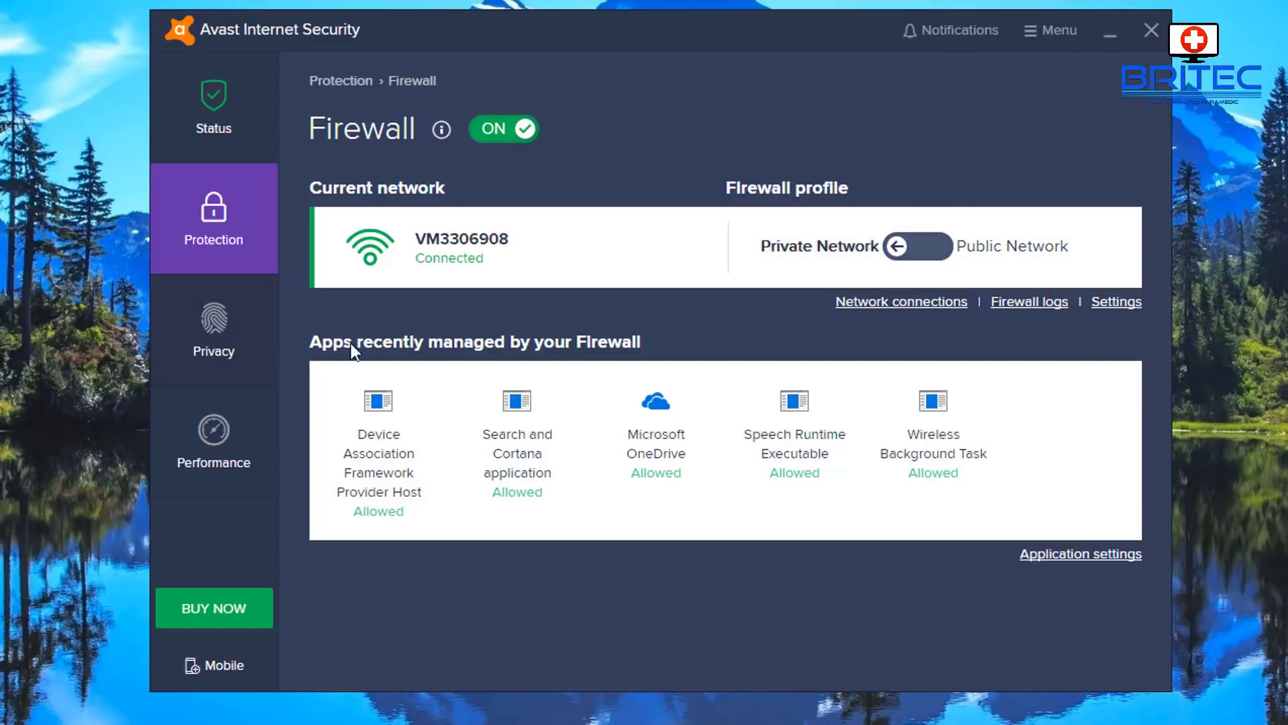
click(918, 258)
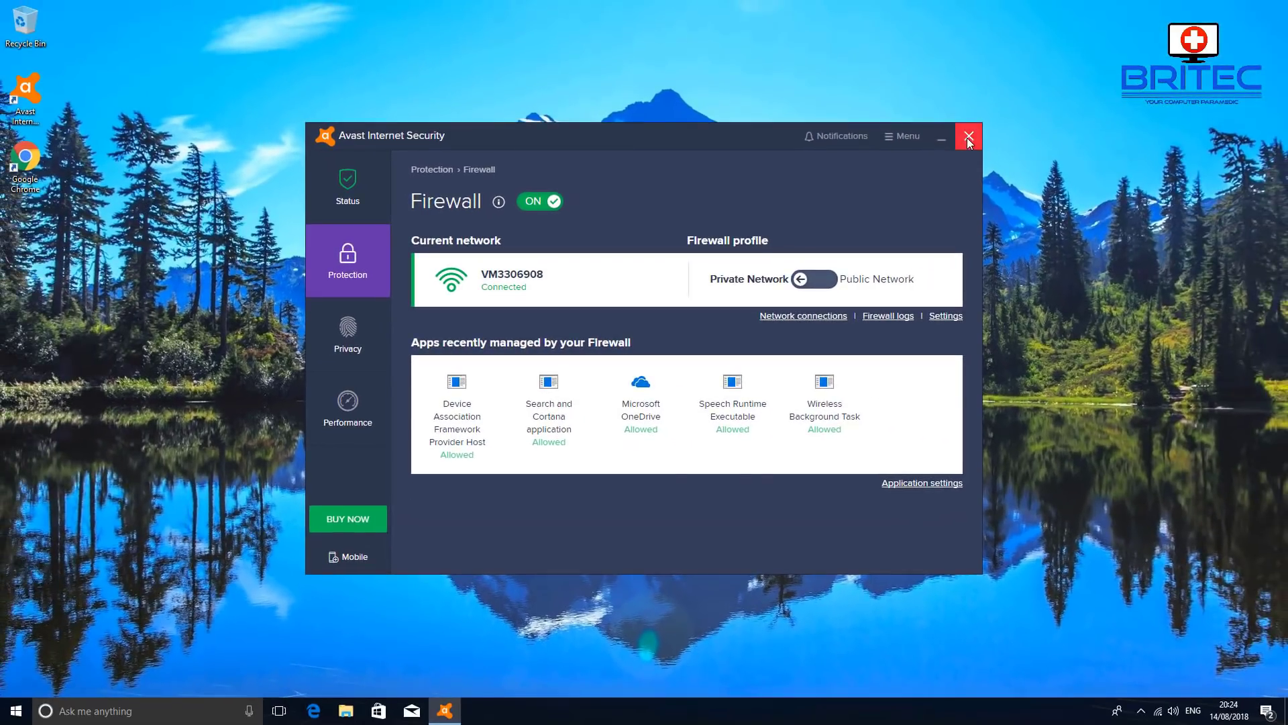
click(1152, 30)
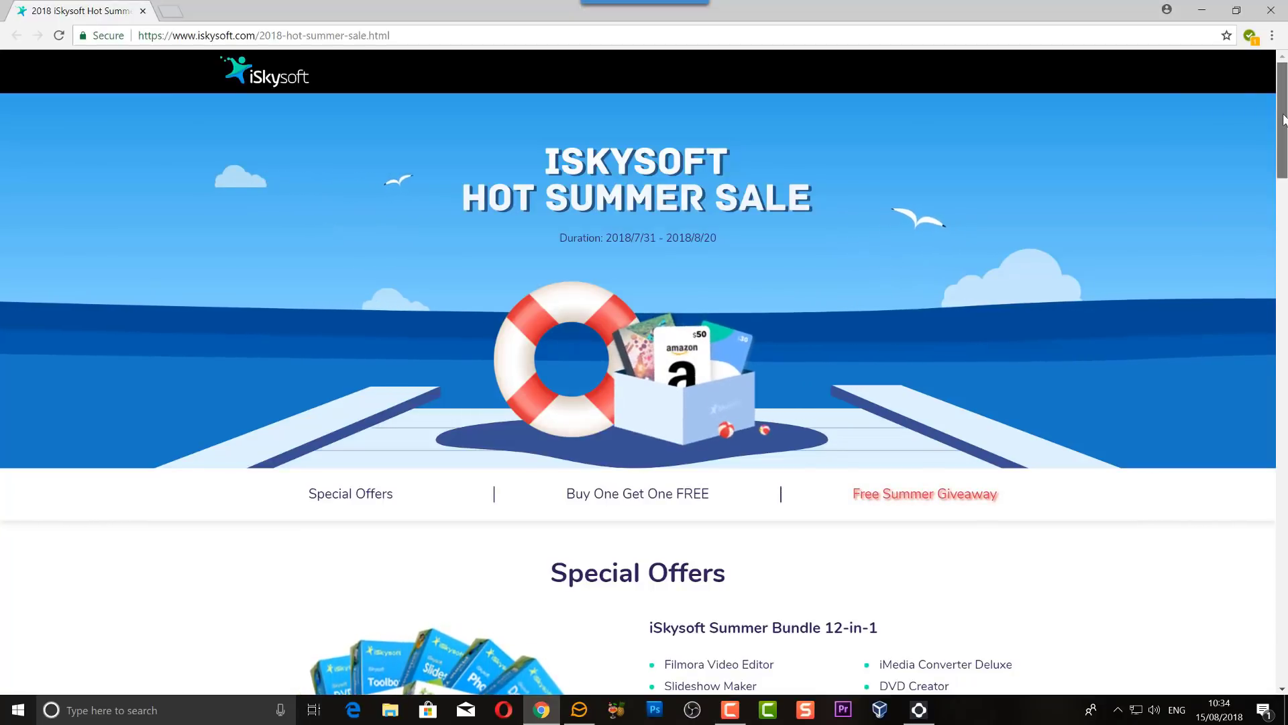
Look through the special offers on the iSkysoft Hot Summer Sale page in the browser
drag(1284, 120, 1283, 196)
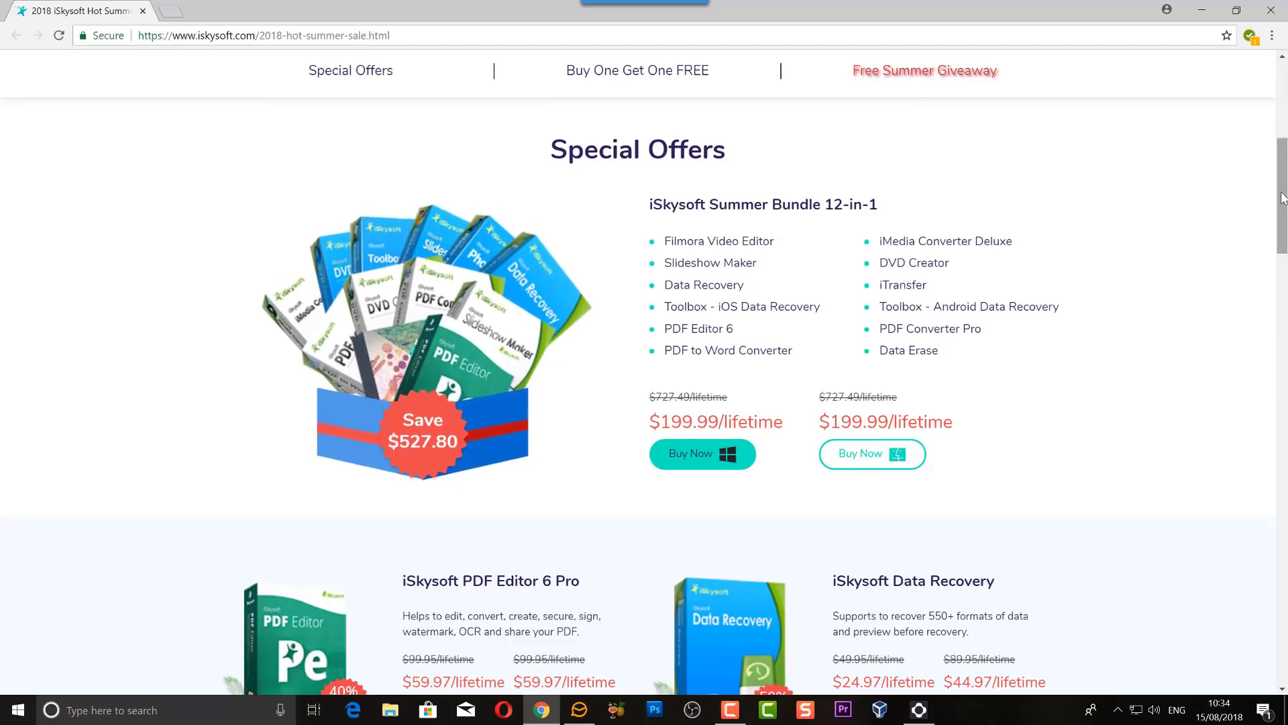
drag(1283, 197, 1283, 218)
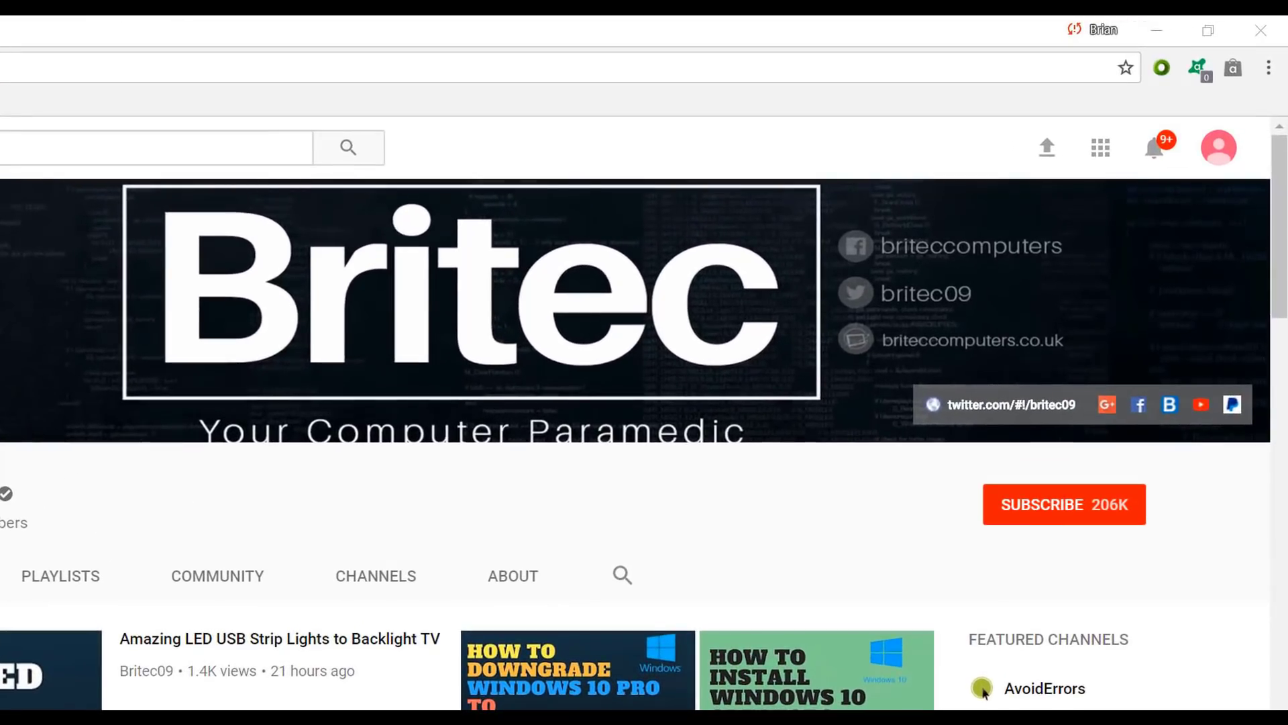
Subscribe to the Britec channel on YouTube
click(1079, 521)
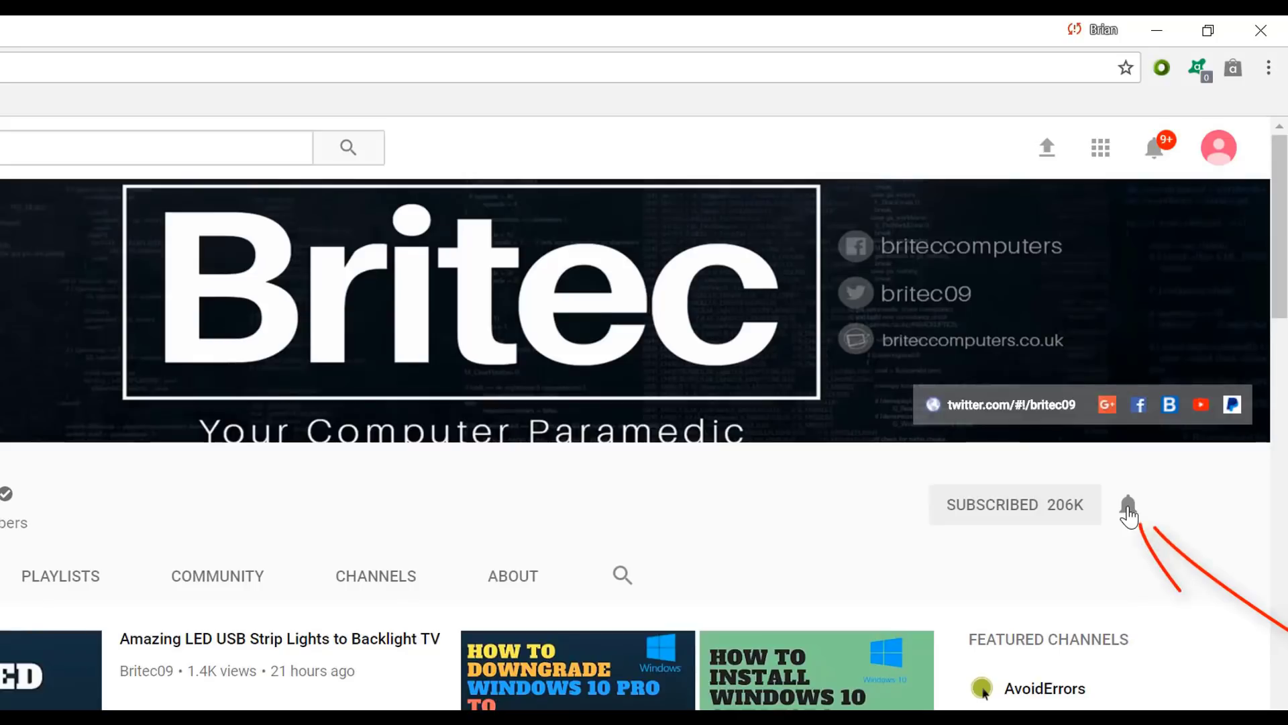